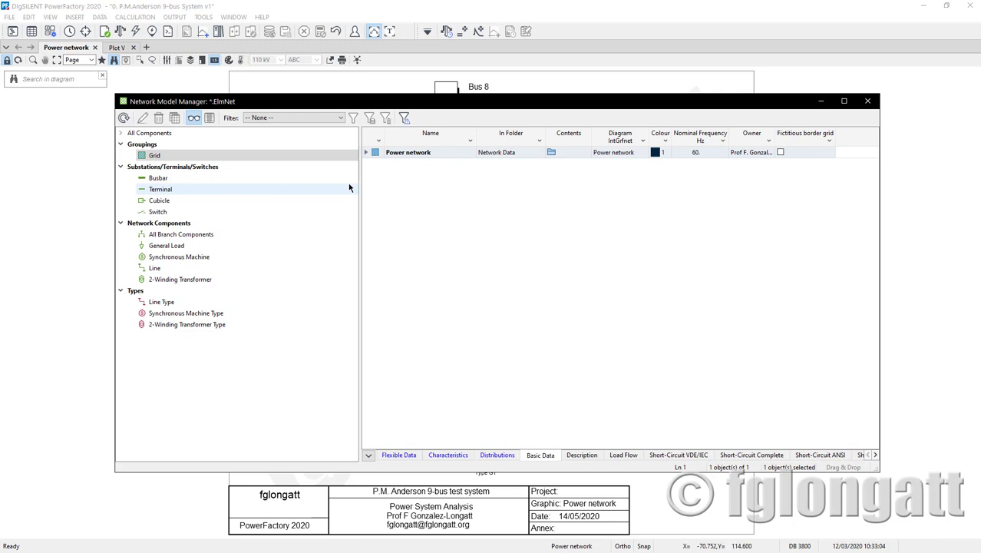
- Start defining a Governor and Turbine (gov) model for synchronous generator G1 at Bus 1 in the network diagram
{"action": "left_click", "coordinate": [820, 102]}
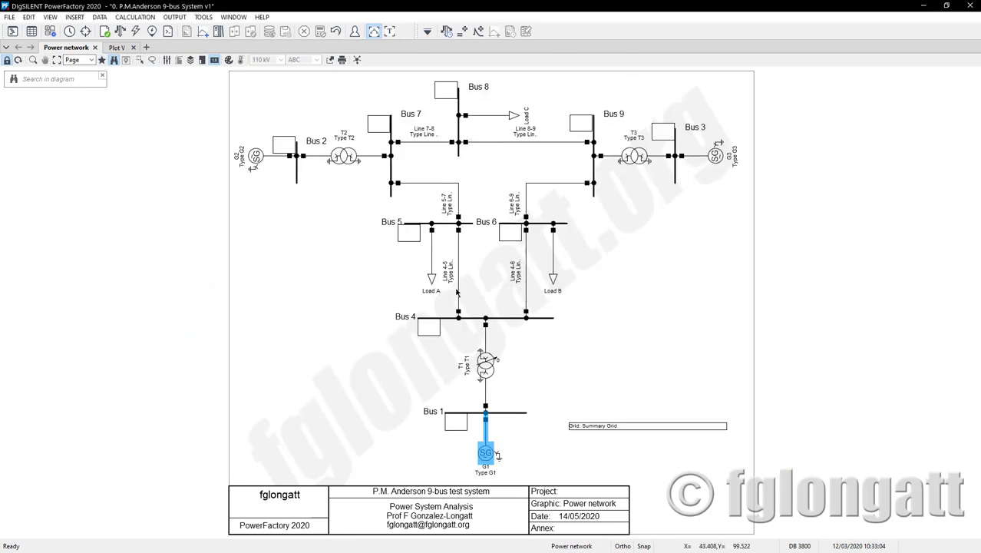
{"action": "scroll", "coordinate": [495, 457], "scroll_direction": "up", "scroll_amount": 1}
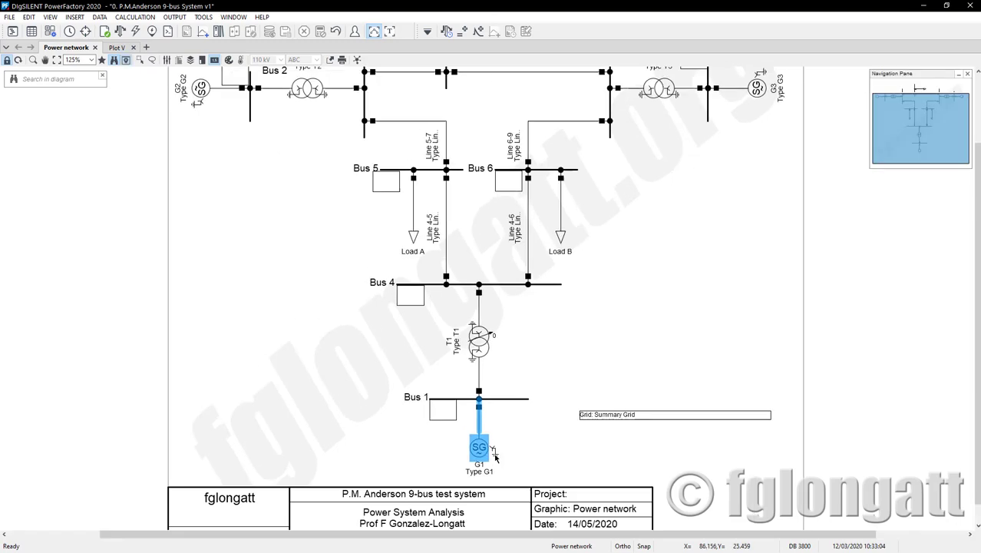
{"action": "scroll", "coordinate": [495, 457], "scroll_direction": "up", "scroll_amount": 4}
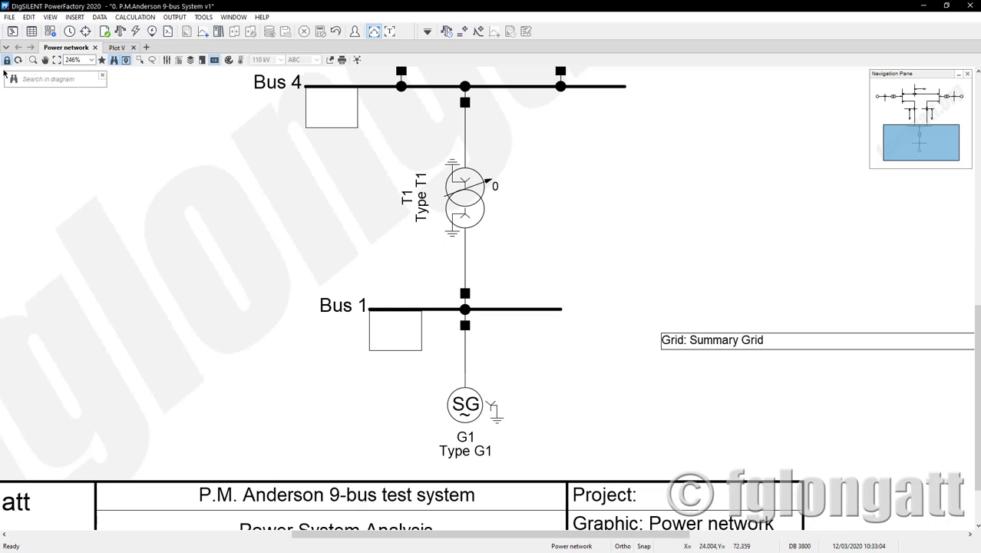
{"action": "right_click", "coordinate": [453, 403]}
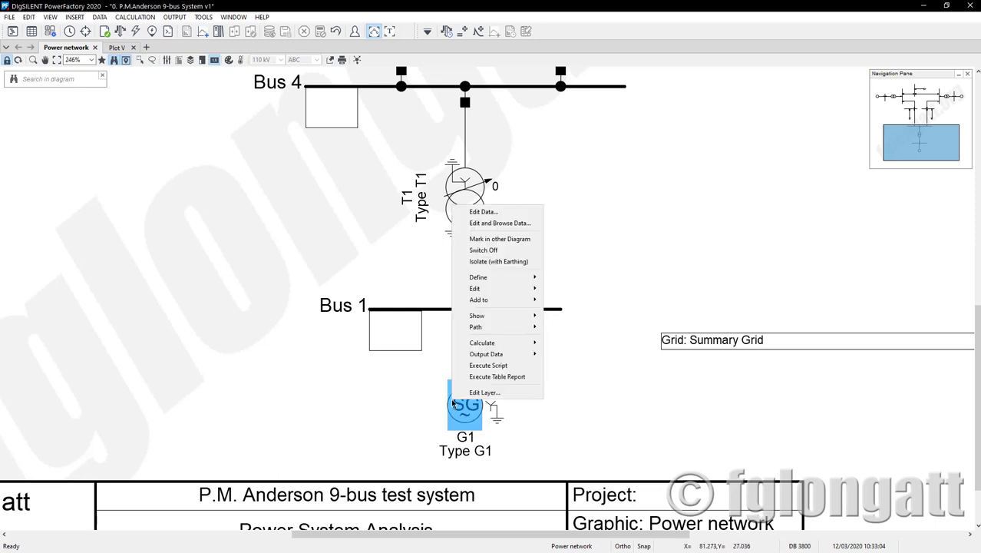
{"action": "mouse_move", "coordinate": [489, 281]}
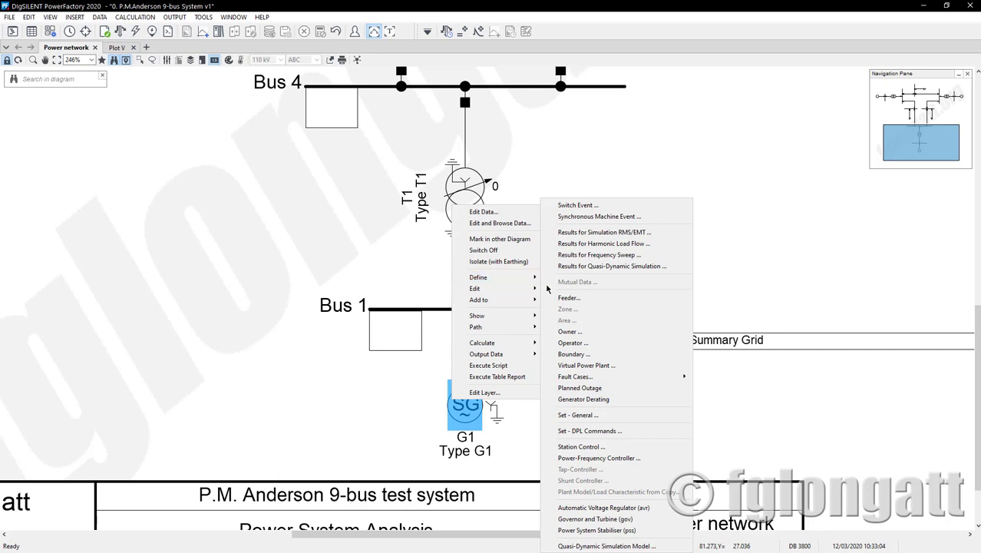
{"action": "left_click", "coordinate": [585, 519]}
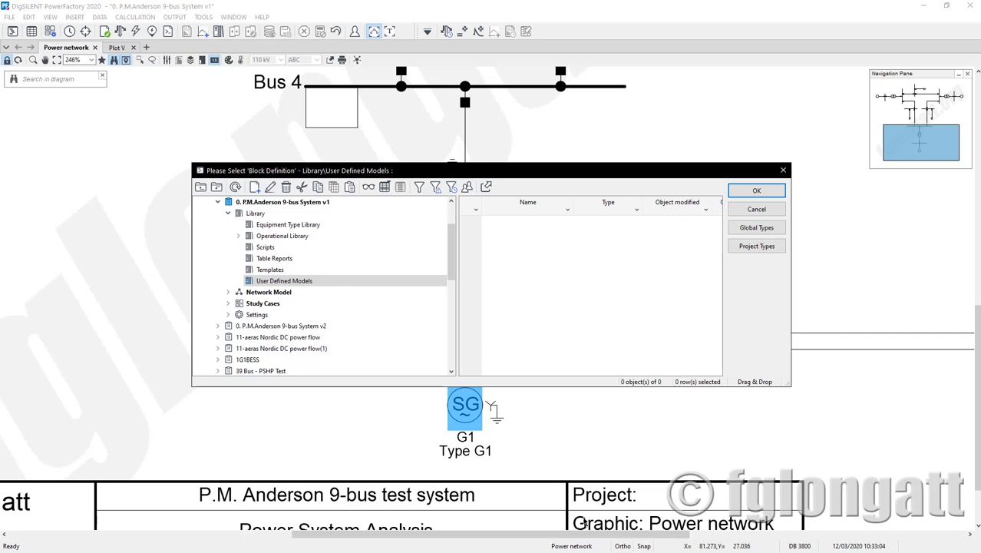
- Choose the gov_GAST block definition from the PSS/E compatible dynamic models in the global DIgSILENT Library
{"action": "left_click", "coordinate": [746, 232]}
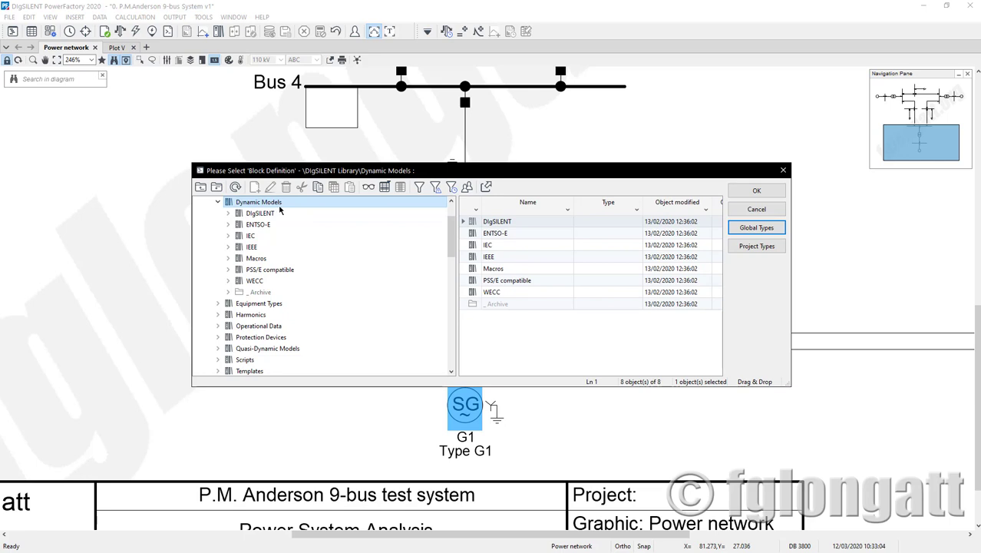
{"action": "scroll", "coordinate": [290, 211], "scroll_direction": "up", "scroll_amount": 2}
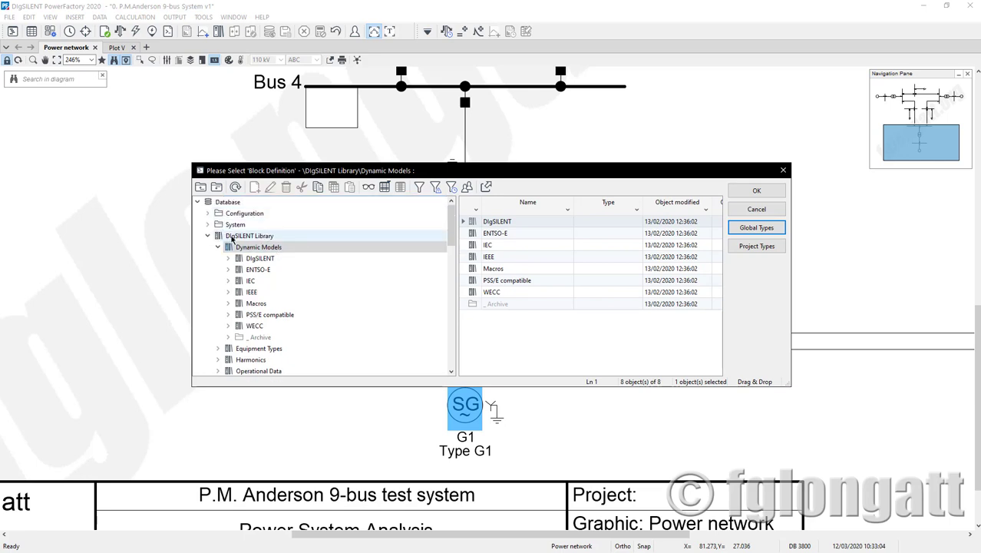
{"action": "left_click", "coordinate": [252, 250]}
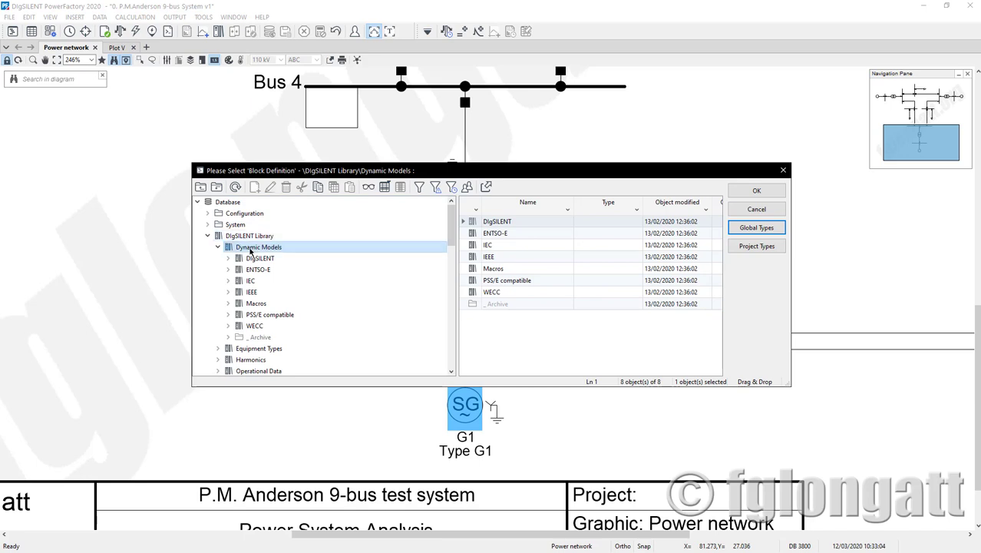
{"action": "double_click", "coordinate": [258, 315]}
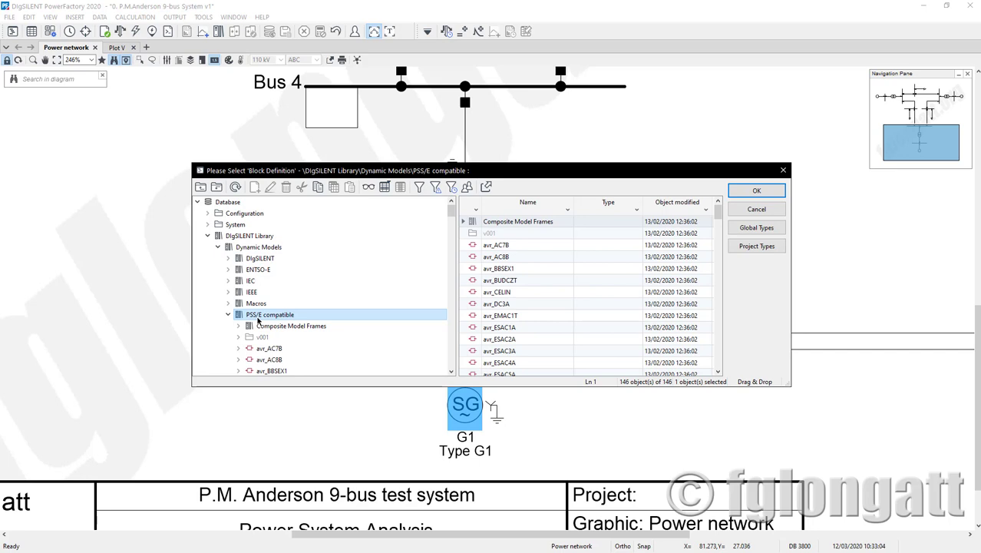
{"action": "scroll", "coordinate": [258, 319], "scroll_direction": "down", "scroll_amount": 12}
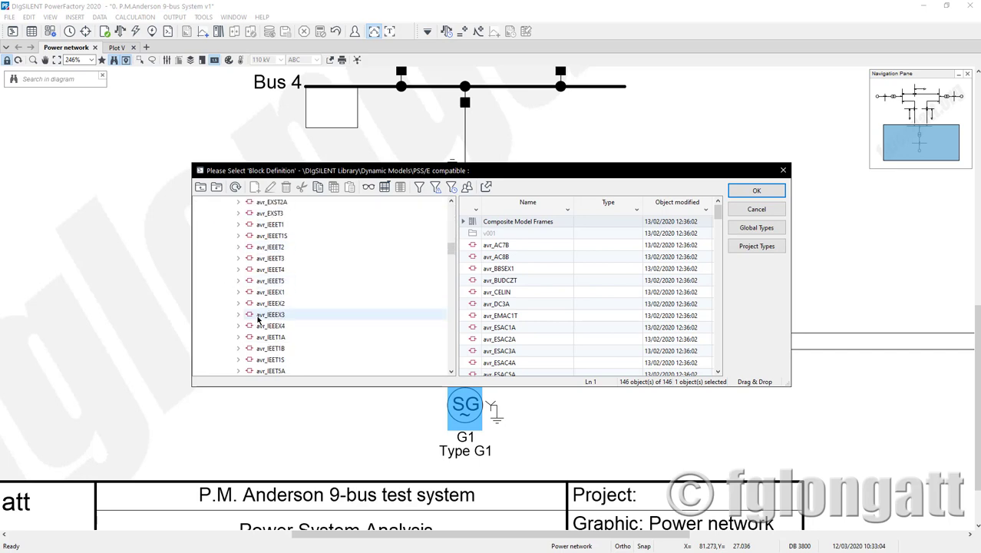
{"action": "scroll", "coordinate": [259, 318], "scroll_direction": "down", "scroll_amount": 15}
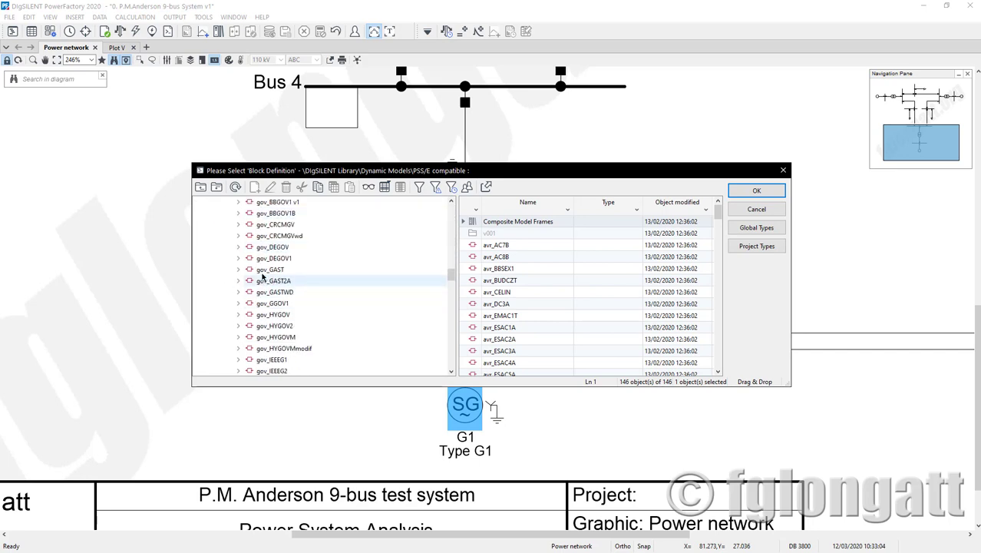
{"action": "left_click", "coordinate": [268, 270]}
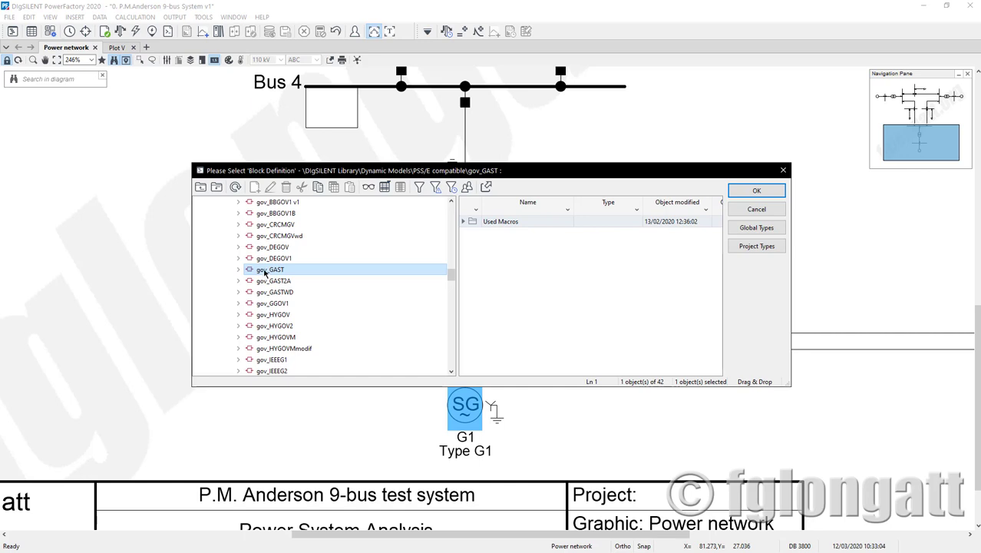
{"action": "left_click", "coordinate": [739, 195]}
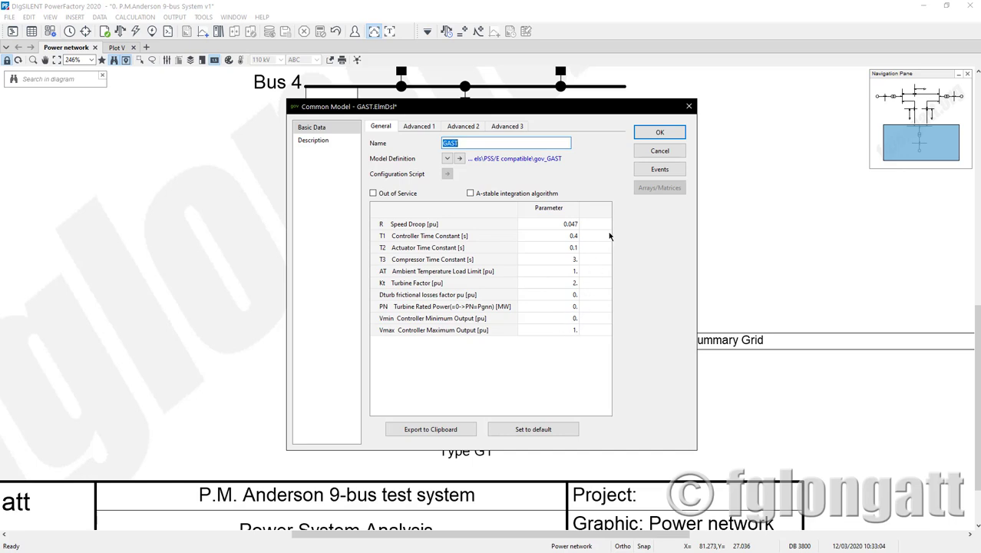
- Accept the GAST common model with its default parameters and the composite plant model for generator G1
{"action": "left_click", "coordinate": [658, 134]}
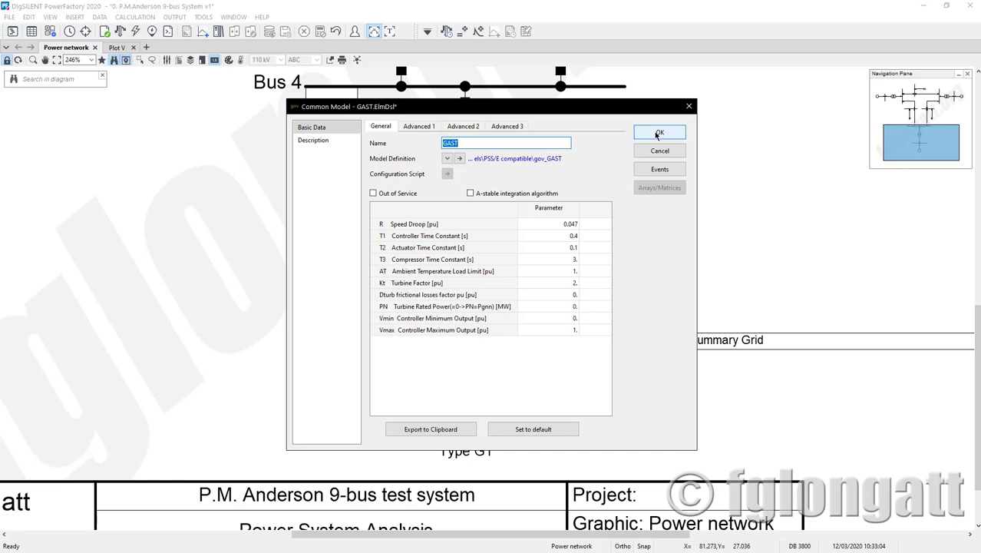
{"action": "left_click", "coordinate": [658, 135]}
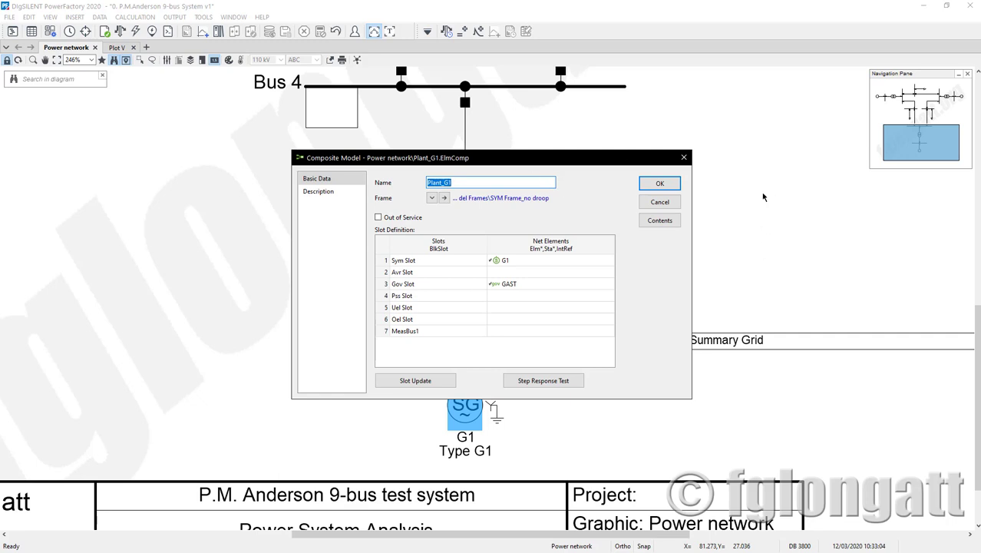
{"action": "left_click", "coordinate": [660, 184]}
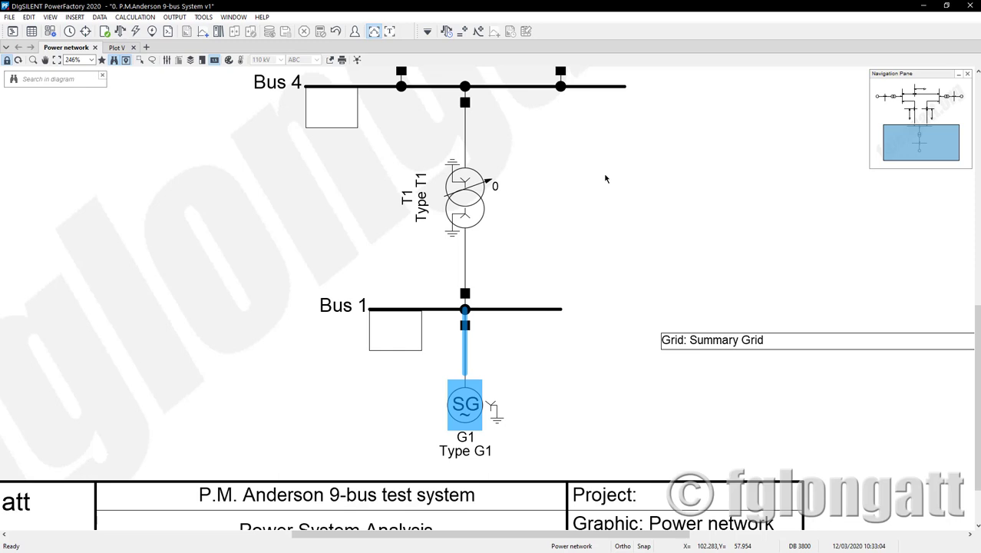
- Check the network's dynamic controller models, and inspect the parameters of the GAST governor in generator G1's plant model
{"action": "left_click", "coordinate": [32, 32]}
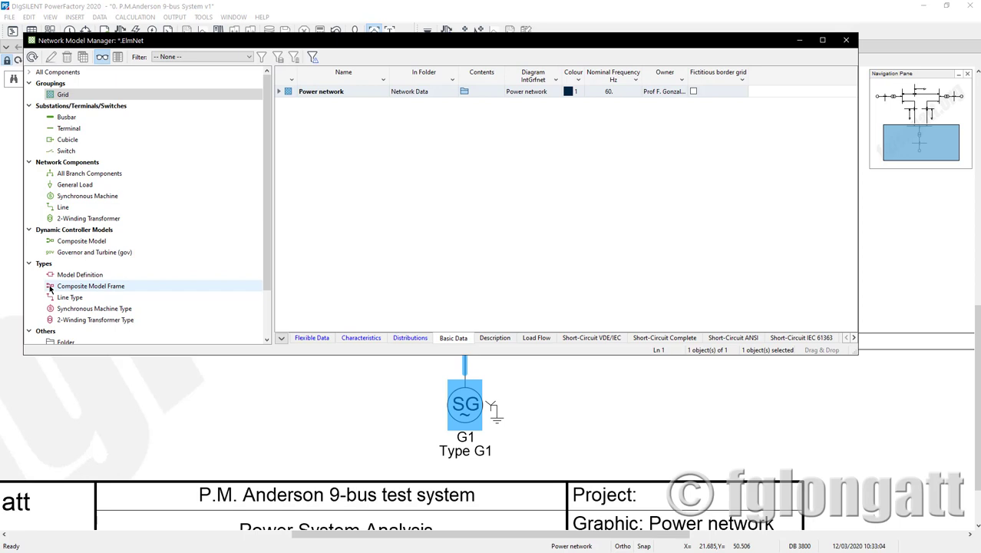
{"action": "left_click", "coordinate": [846, 39]}
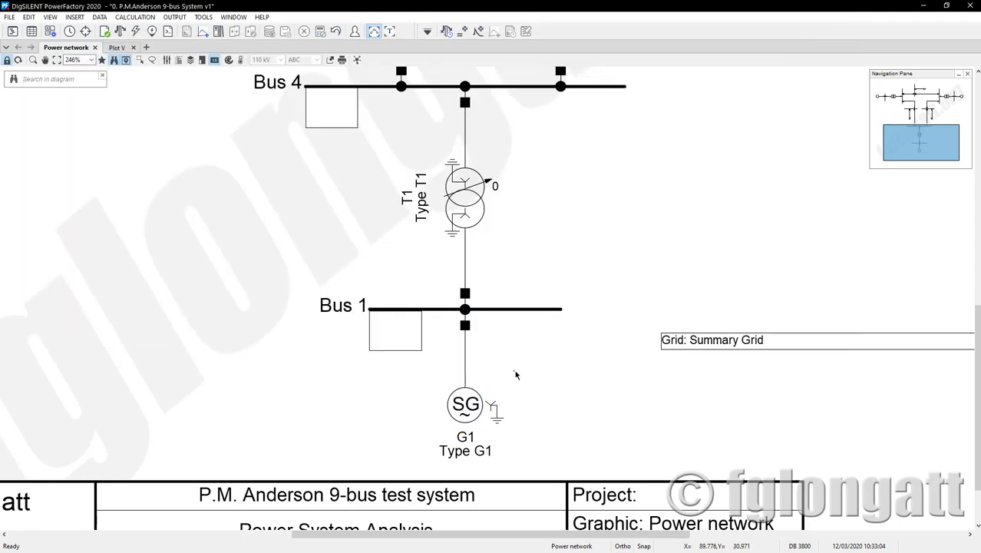
{"action": "double_click", "coordinate": [478, 409]}
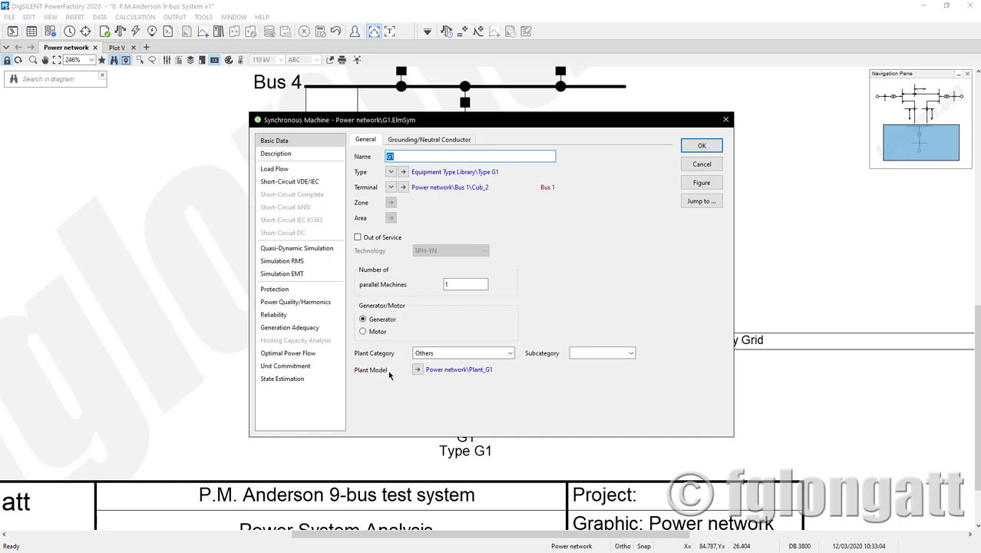
{"action": "left_click", "coordinate": [416, 370]}
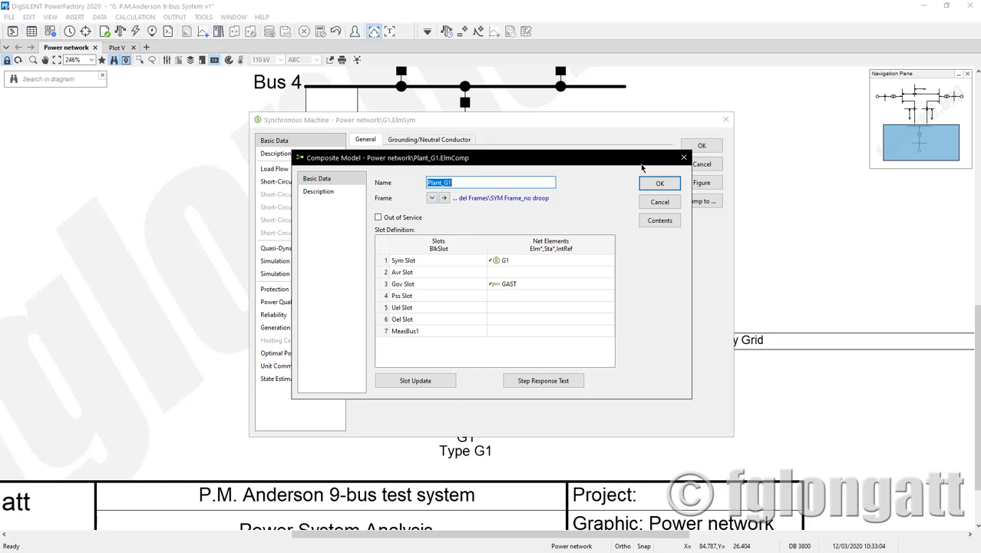
{"action": "double_click", "coordinate": [534, 284]}
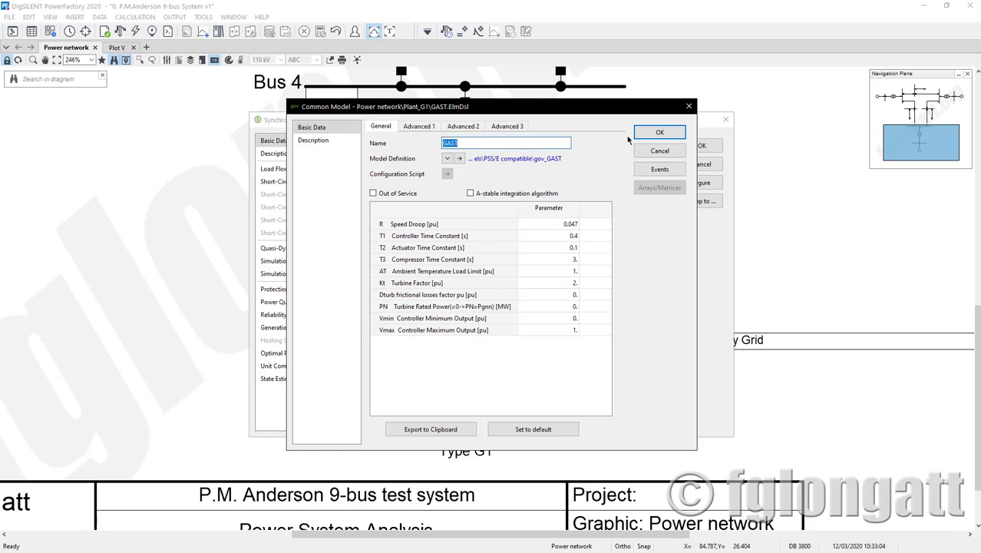
{"action": "left_click", "coordinate": [655, 133]}
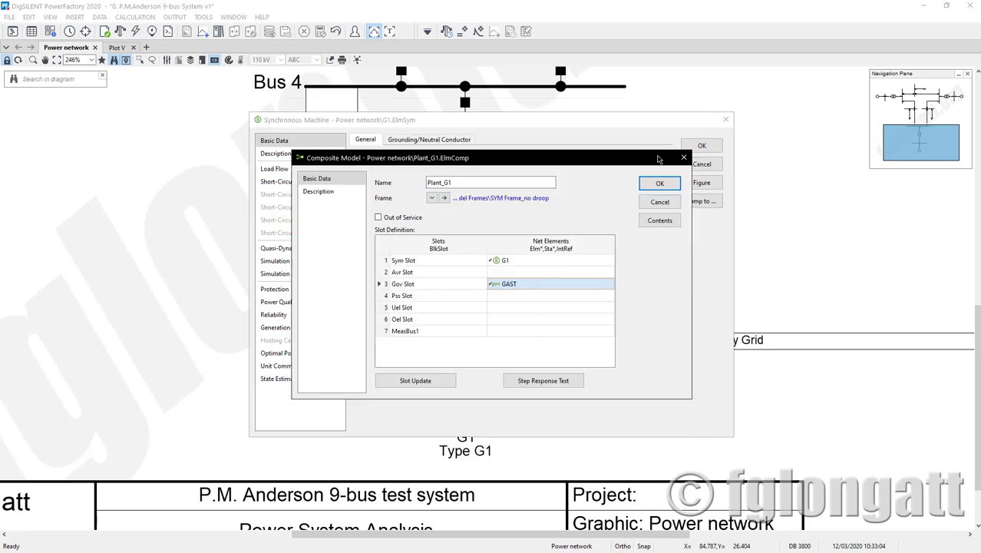
{"action": "left_click", "coordinate": [660, 182]}
{"action": "left_click", "coordinate": [702, 146]}
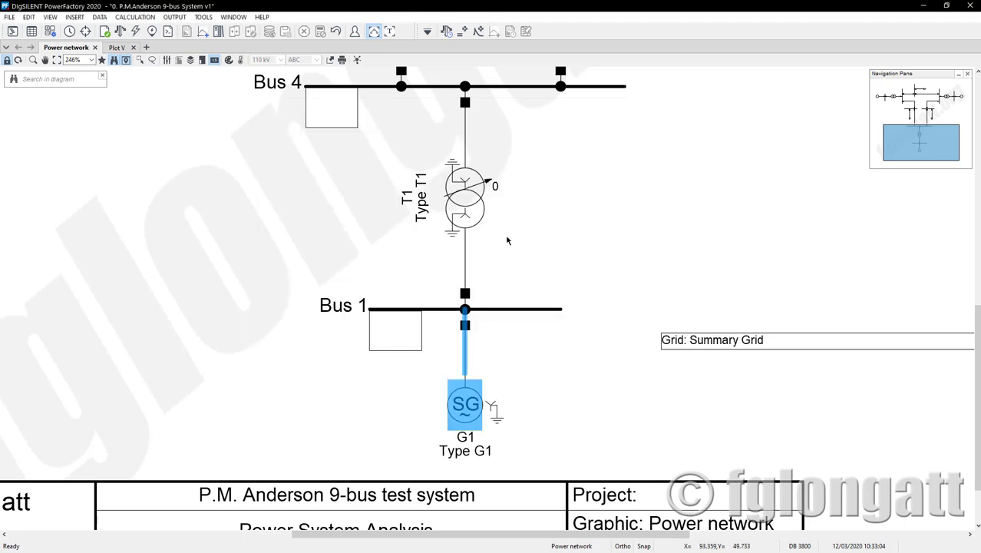
- Inspect the SYM Frame_no droop composite model frame's definition in the Network Model Manager and show its signal interconnection graphic
{"action": "left_click", "coordinate": [30, 31]}
{"action": "left_click", "coordinate": [32, 31]}
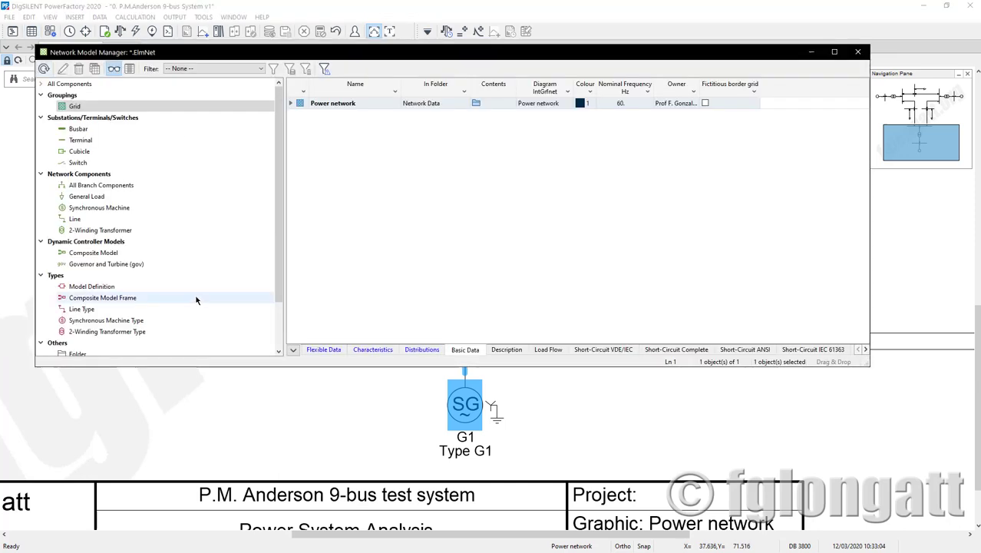
{"action": "left_click", "coordinate": [88, 299]}
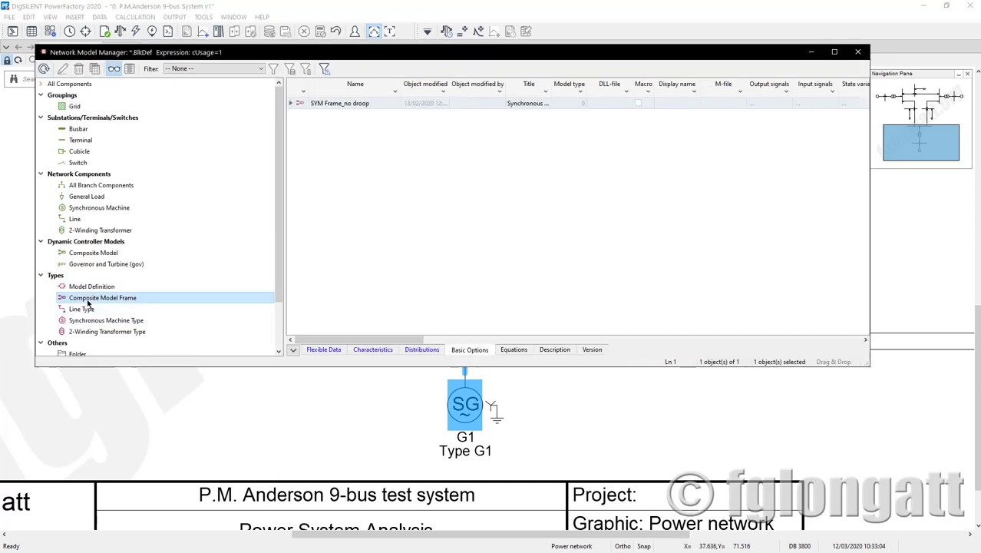
{"action": "left_click", "coordinate": [300, 105]}
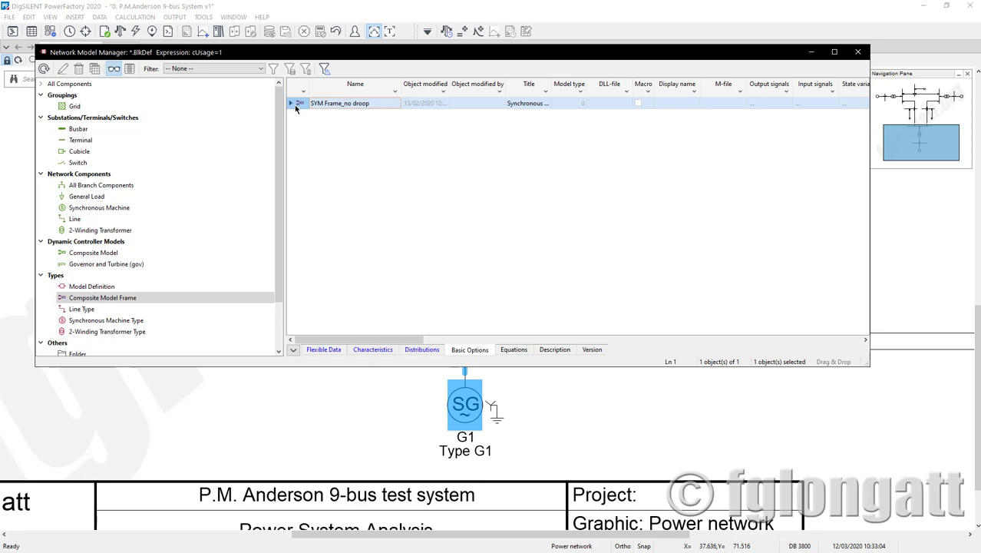
{"action": "double_click", "coordinate": [295, 104]}
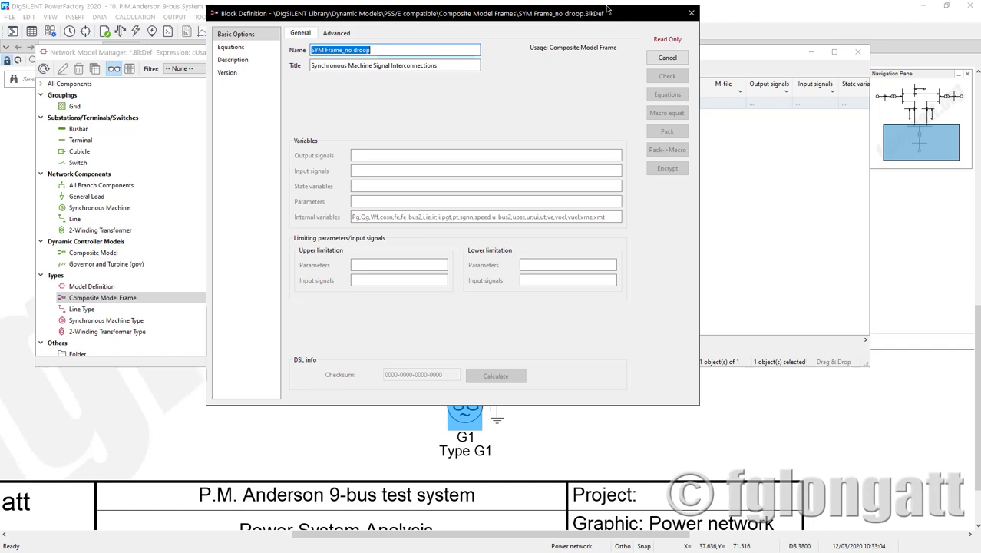
{"action": "left_click", "coordinate": [691, 13]}
{"action": "right_click", "coordinate": [299, 106]}
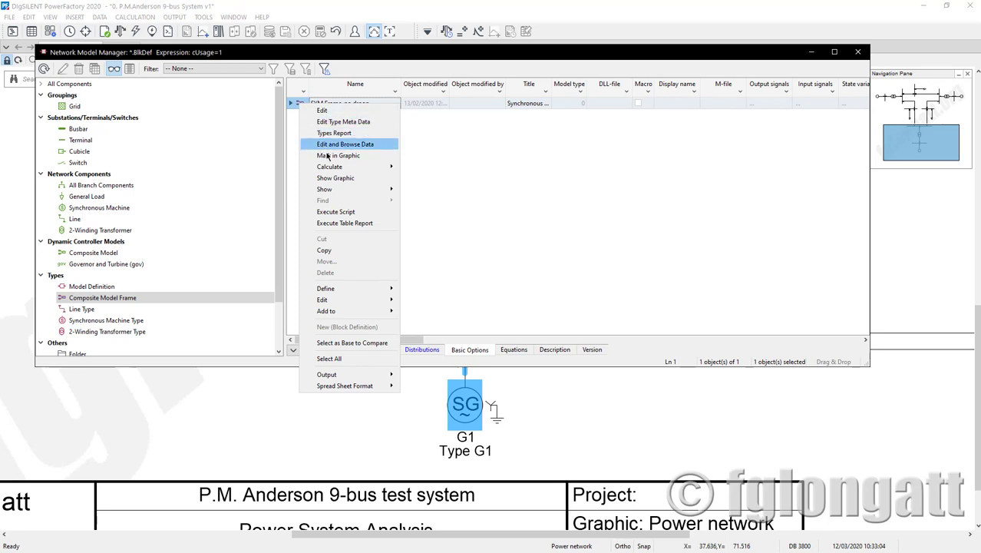
{"action": "left_click", "coordinate": [336, 178]}
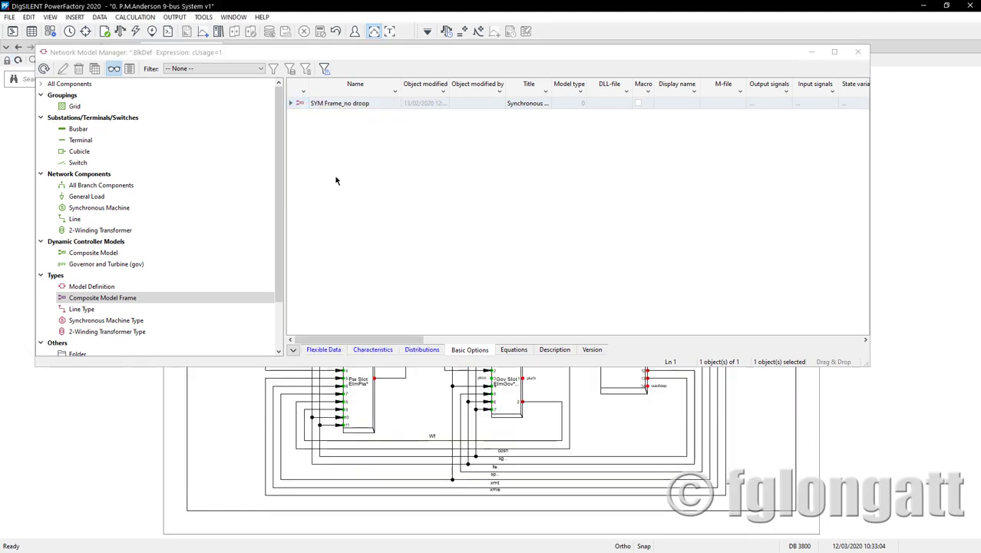
{"action": "left_click", "coordinate": [858, 51]}
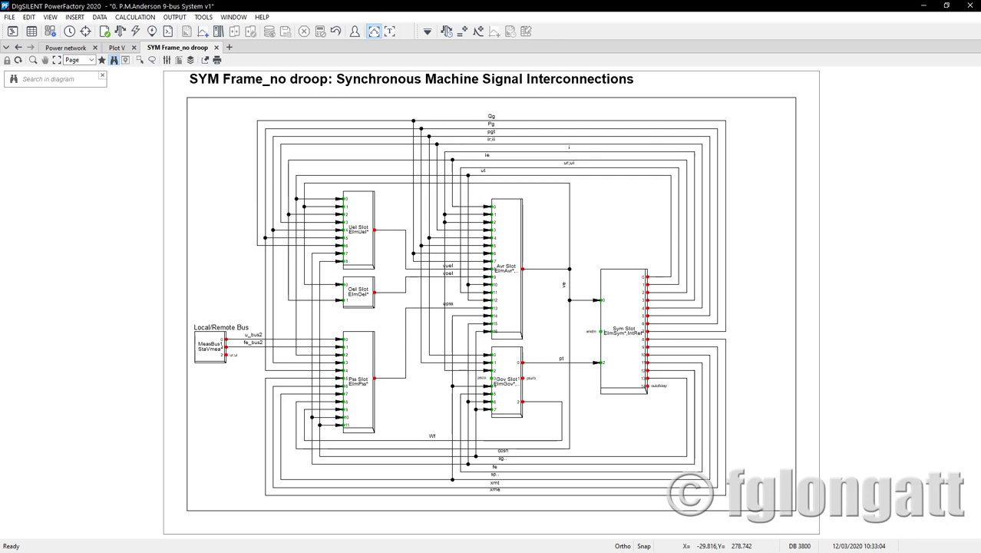
- Find the gov_GAST model definition among the network's types in the Network Model Manager and show its block diagram unobstructed
{"action": "left_click", "coordinate": [32, 31]}
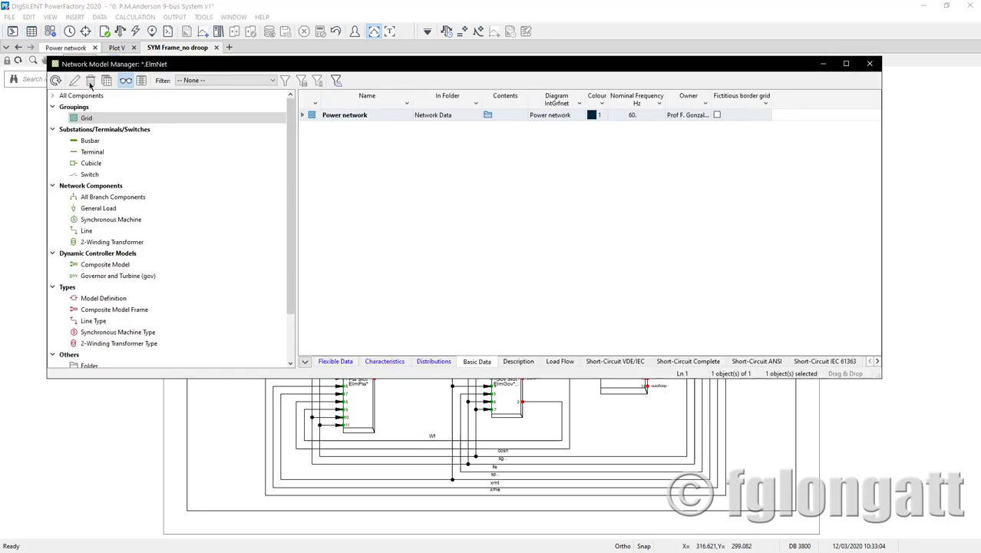
{"action": "left_click", "coordinate": [115, 299]}
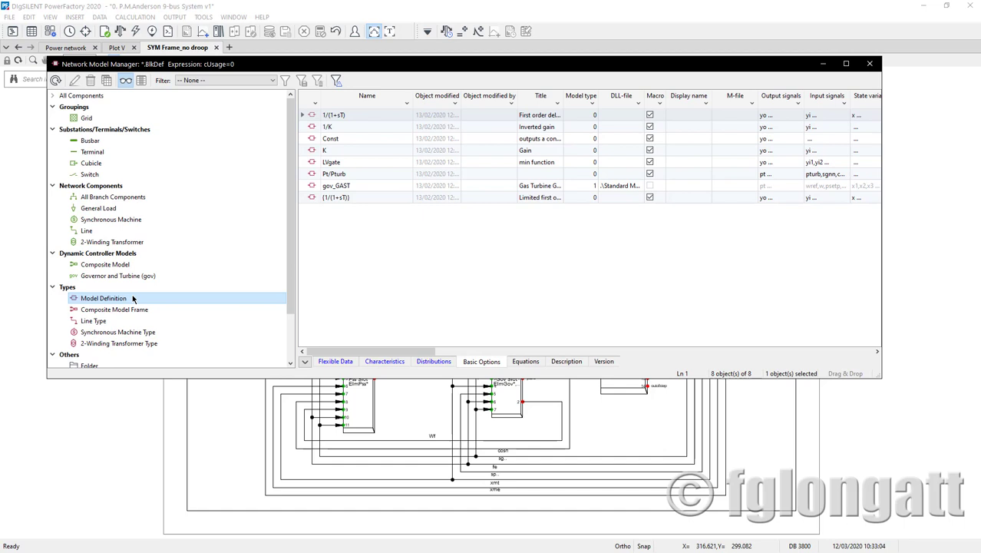
{"action": "left_click", "coordinate": [313, 188]}
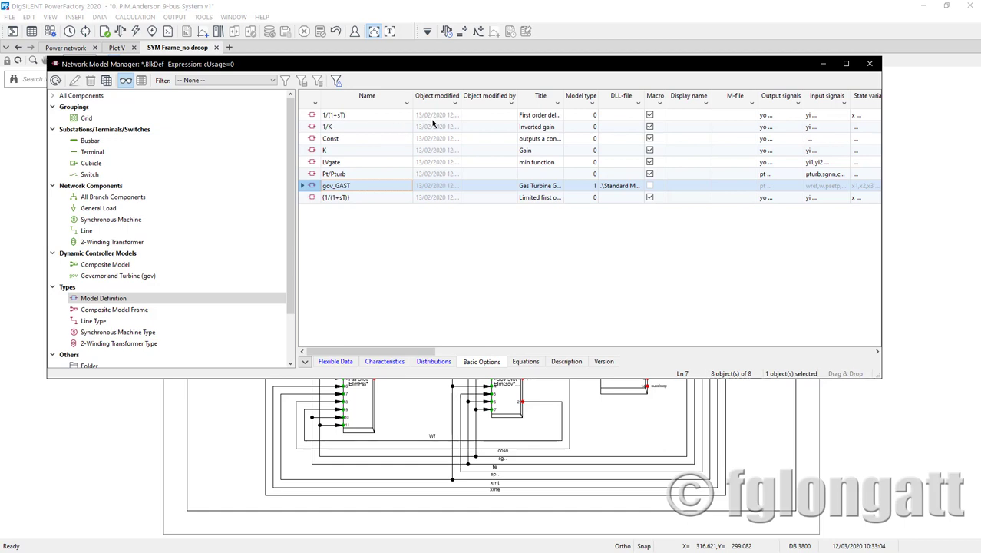
{"action": "right_click", "coordinate": [318, 194]}
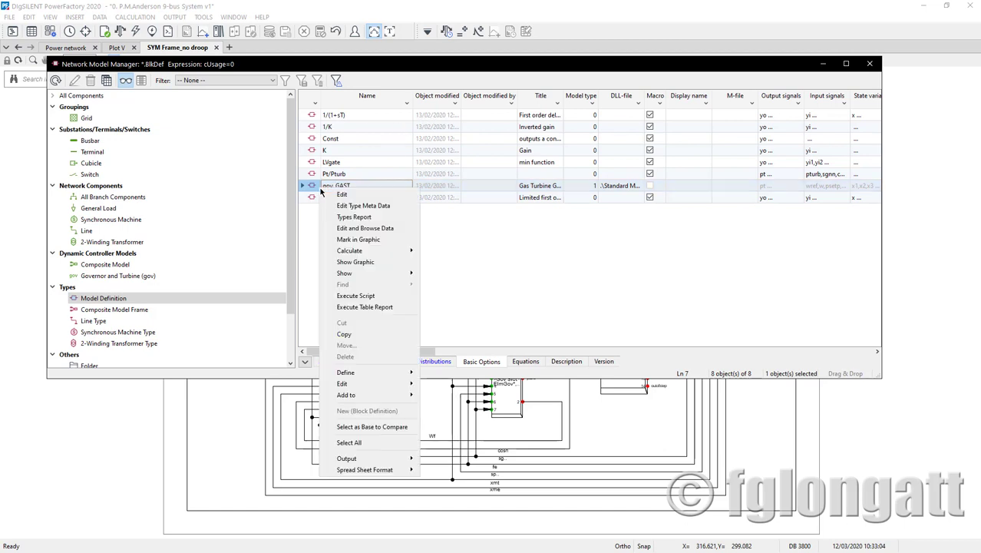
{"action": "left_click", "coordinate": [346, 262]}
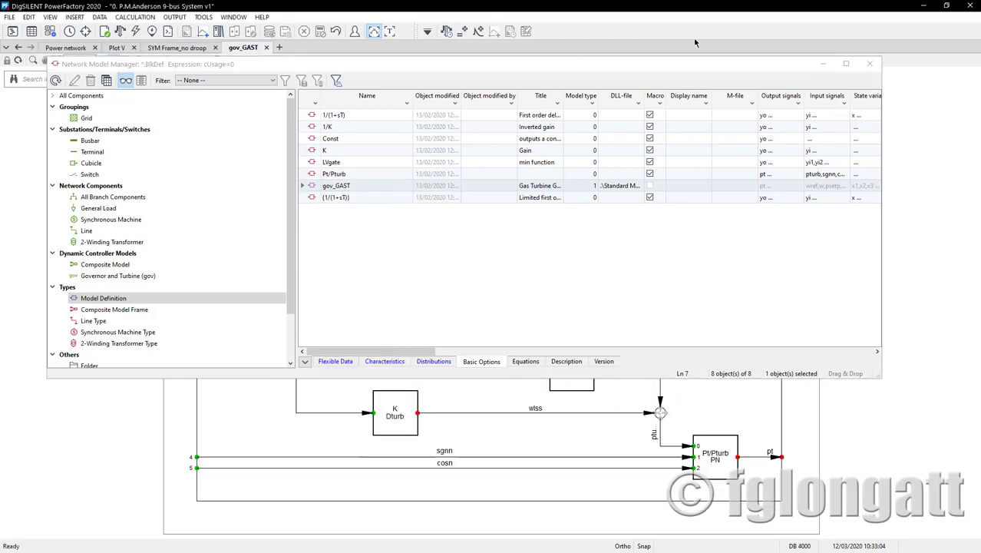
{"action": "left_click", "coordinate": [826, 63]}
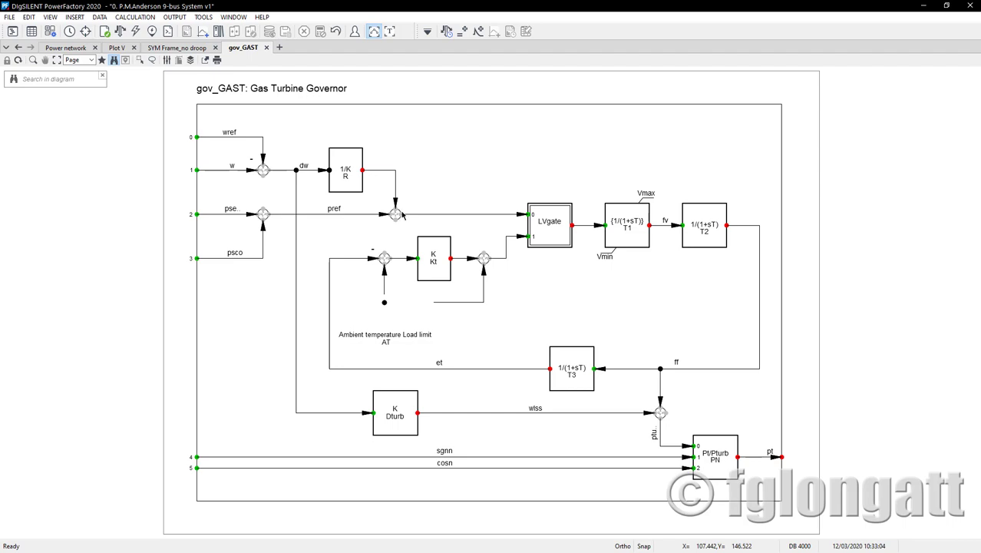
- Inspect the Dturb gain block's reference settings in the gov_GAST diagram, and compare the diagram with the governor slot in the SYM Frame_no droop frame
{"action": "double_click", "coordinate": [409, 415]}
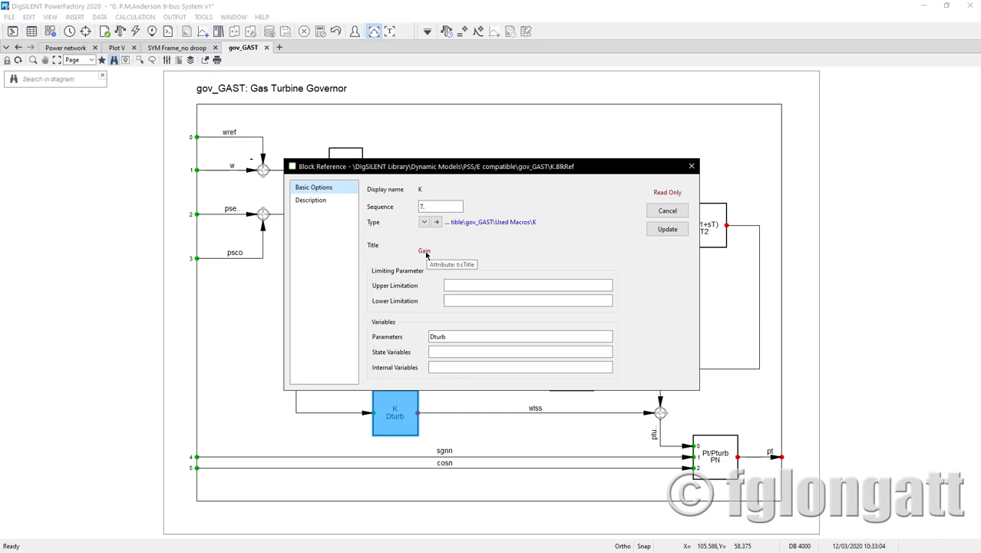
{"action": "left_click", "coordinate": [692, 166]}
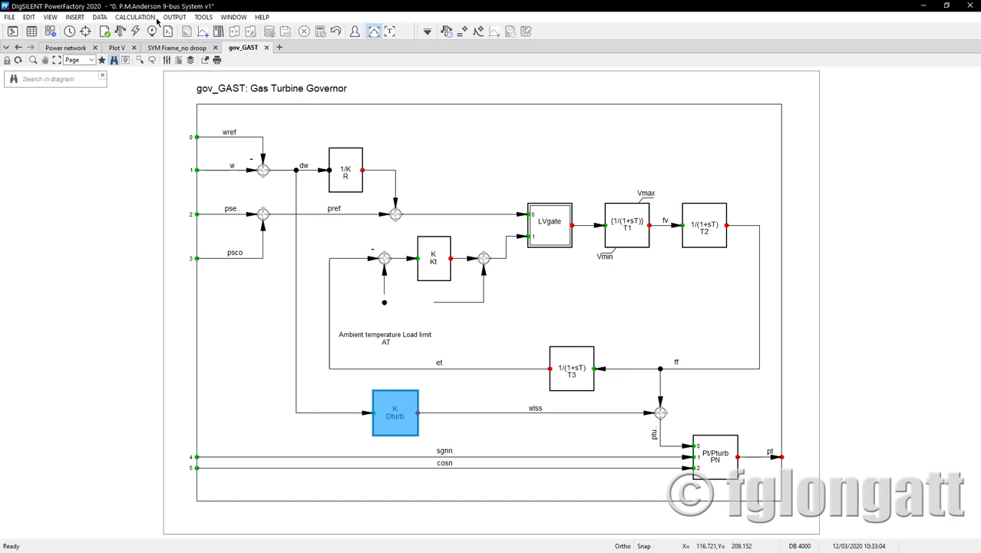
{"action": "left_click", "coordinate": [150, 47]}
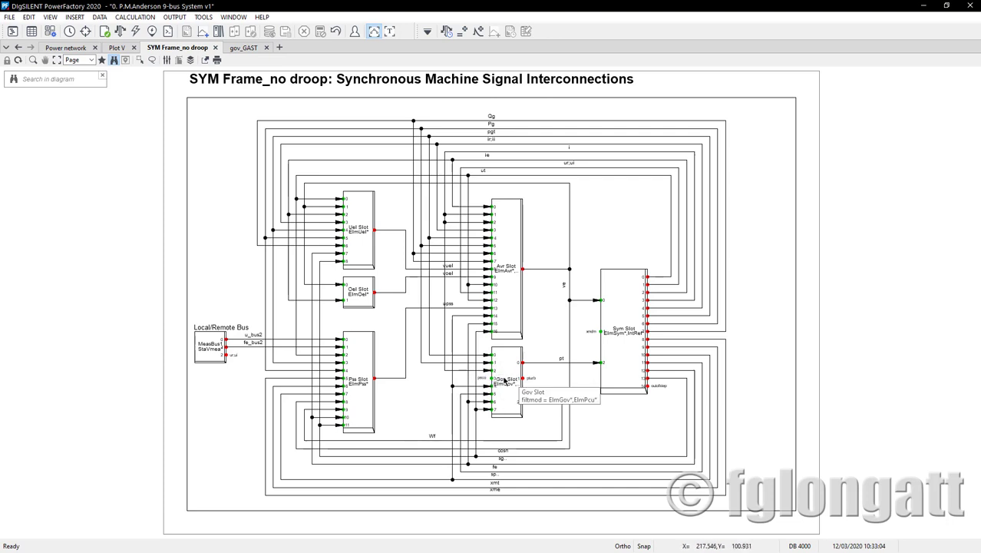
{"action": "left_click", "coordinate": [237, 48]}
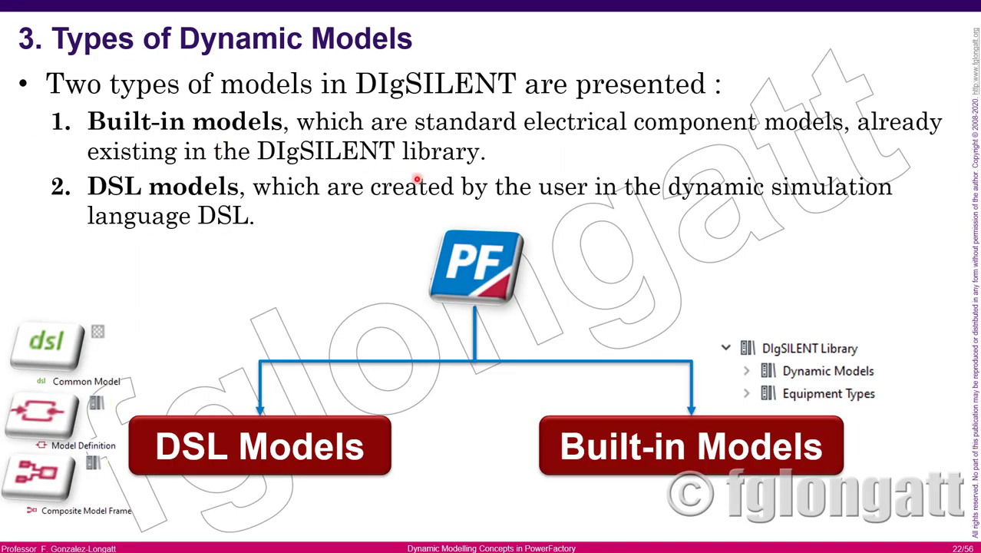
{"action": "key", "text": "Right"}
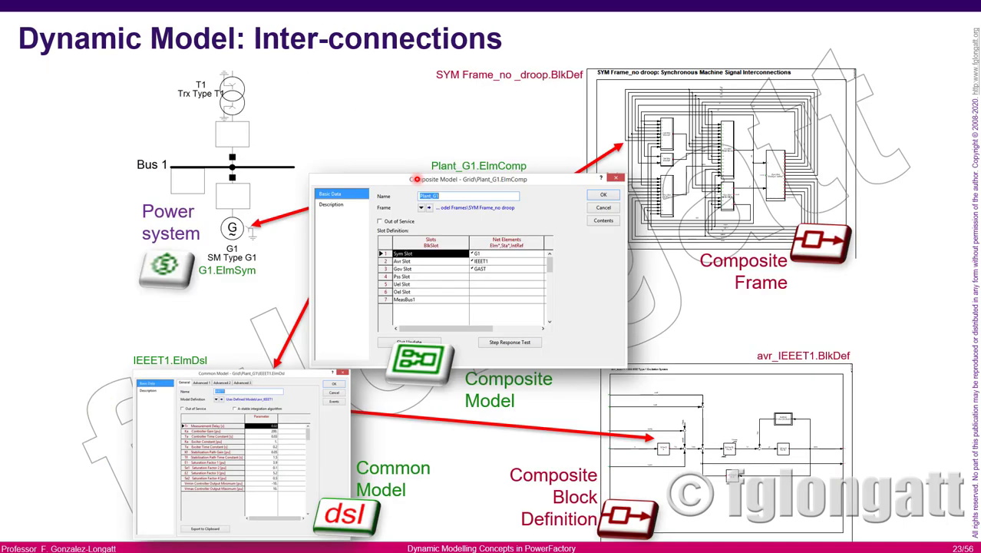